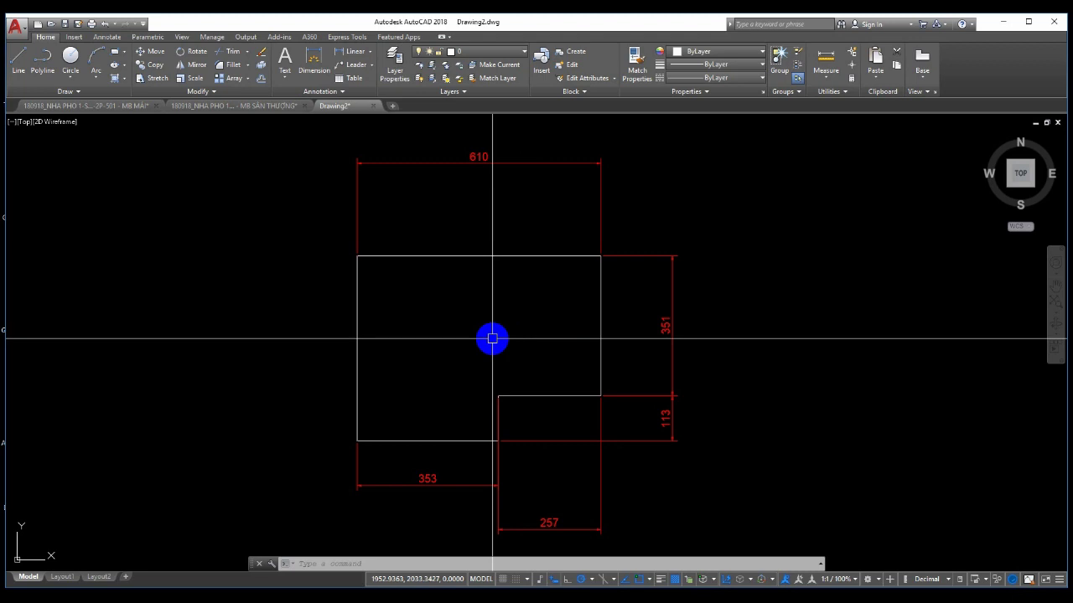
# Go to the Manage tab's Applications tools and choose Load Application (APPLOAD)
pyautogui.moveTo(492, 338); pyautogui.dragTo(498, 318, button='middle')
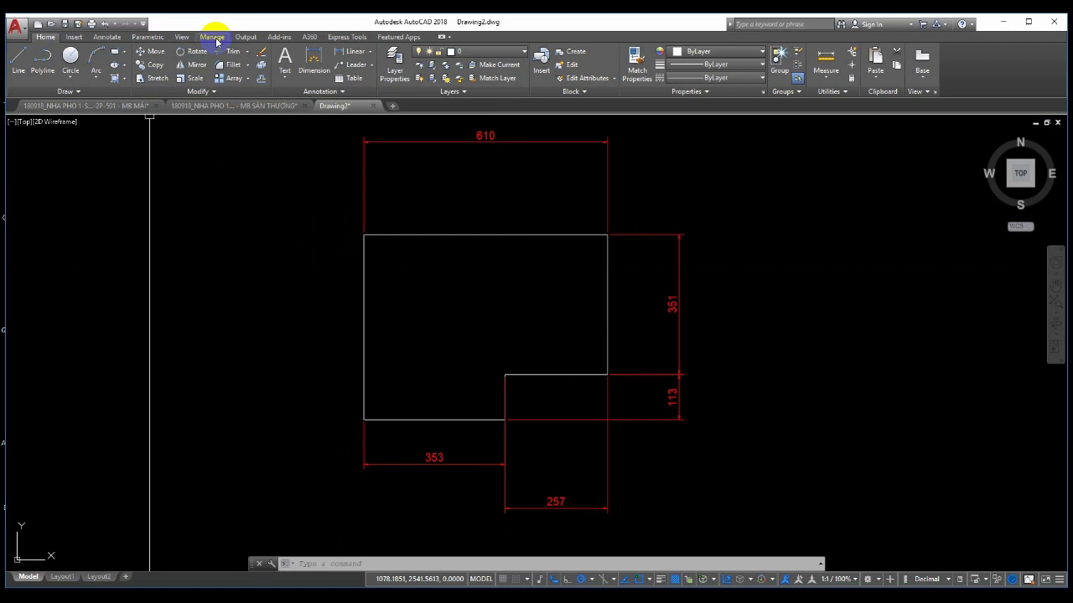
pyautogui.click(214, 39)
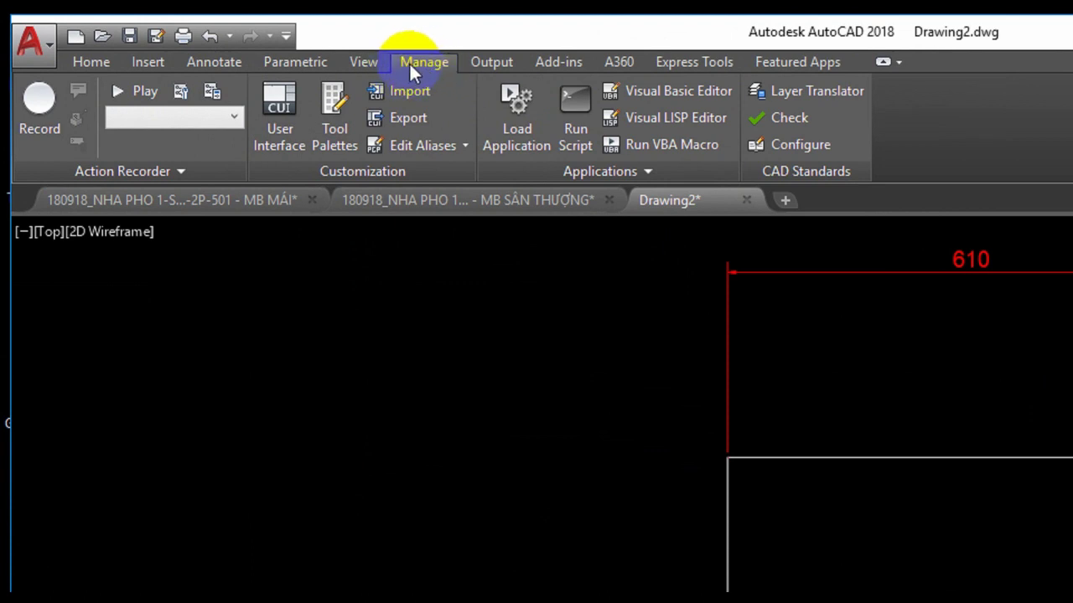
pyautogui.click(510, 137)
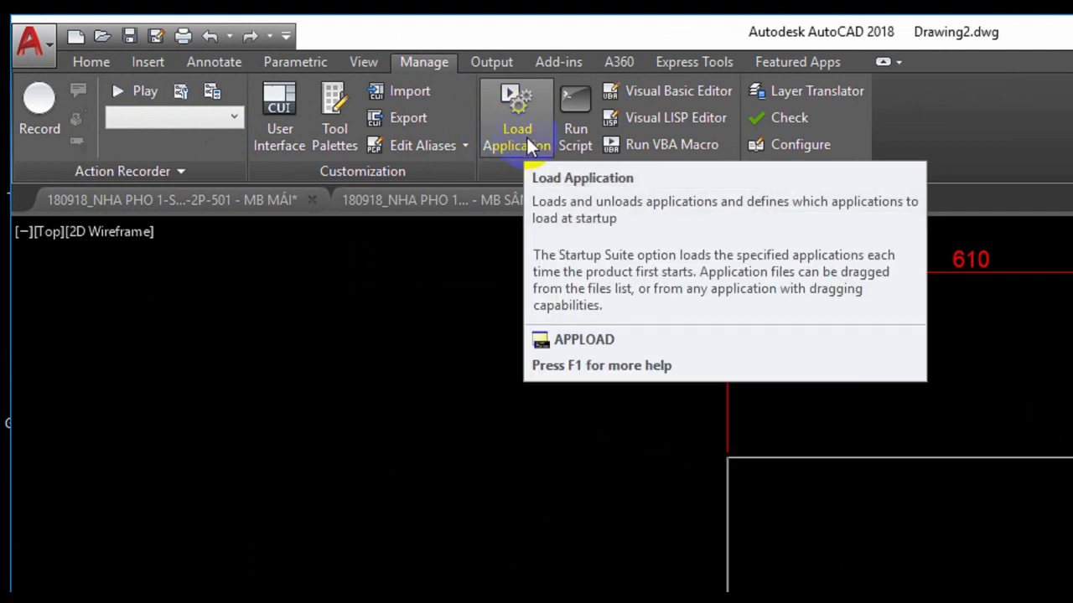
# In the Load/Unload Applications dialog, browse to Desktop > New folder and select CD(cut dim)
pyautogui.click(526, 135)
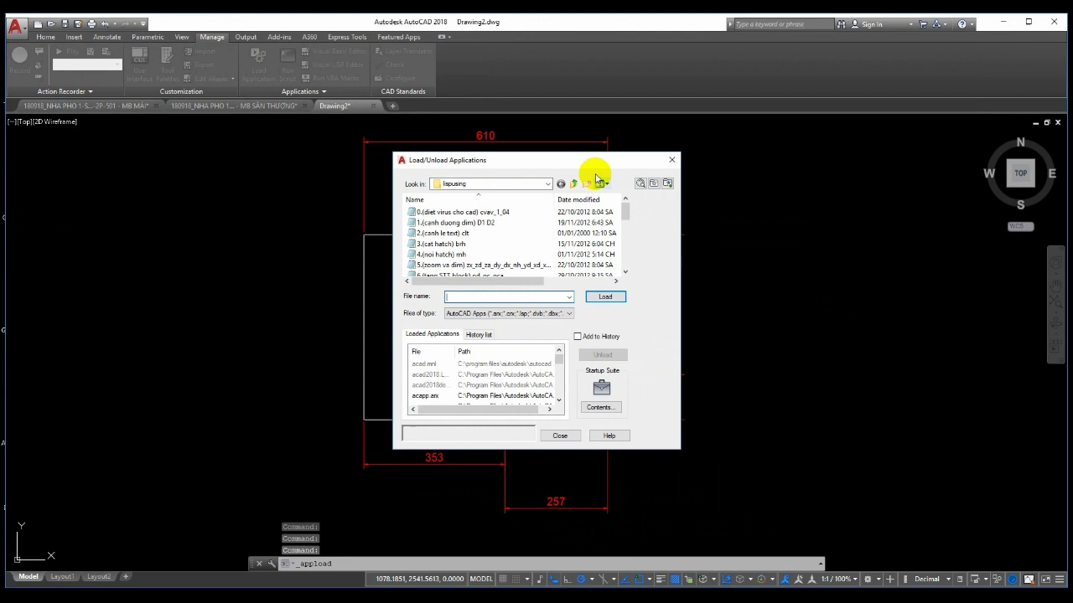
pyautogui.moveTo(595, 159); pyautogui.dragTo(546, 168)
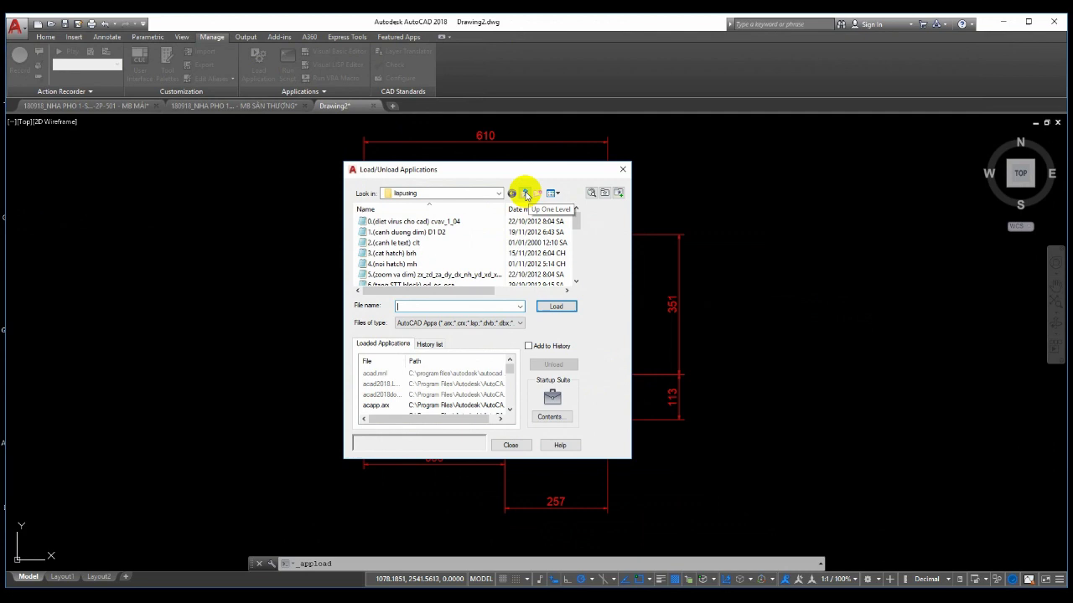
pyautogui.click(526, 195)
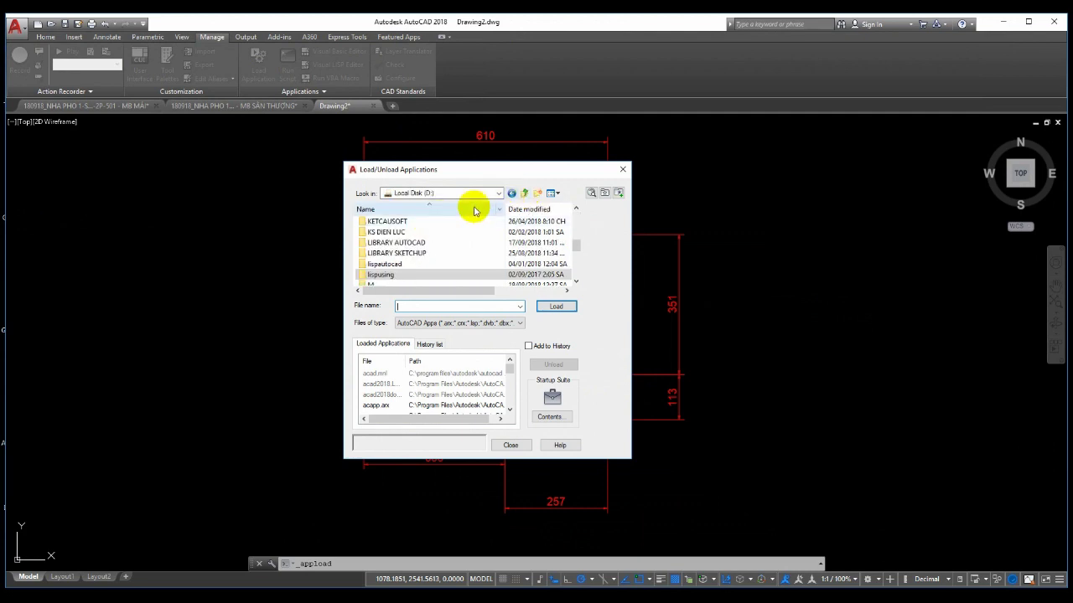
pyautogui.click(498, 193)
pyautogui.click(405, 213)
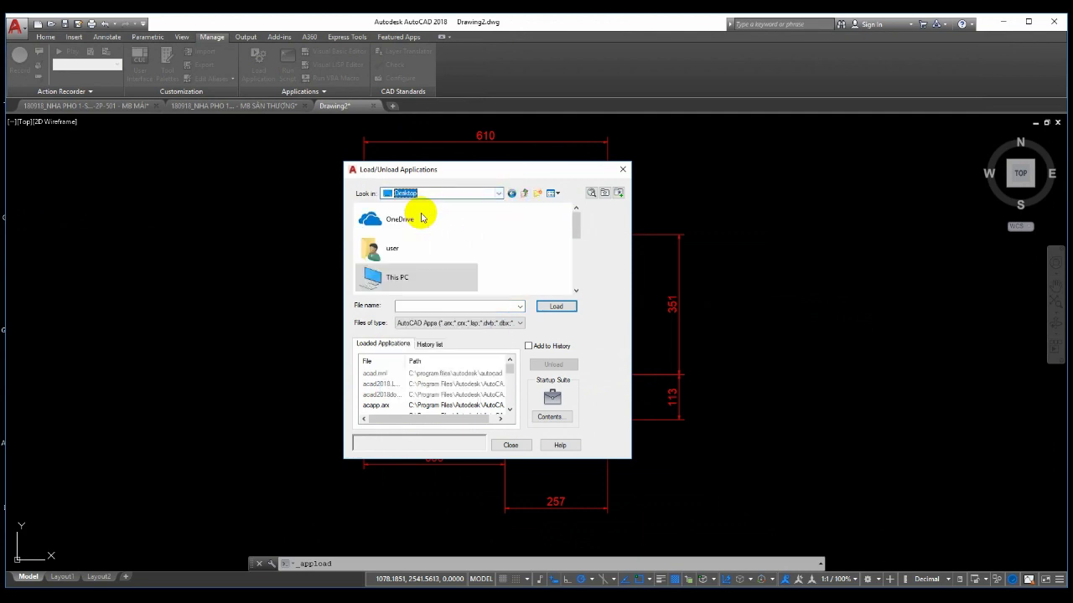
pyautogui.scroll(-3, 395, 240)
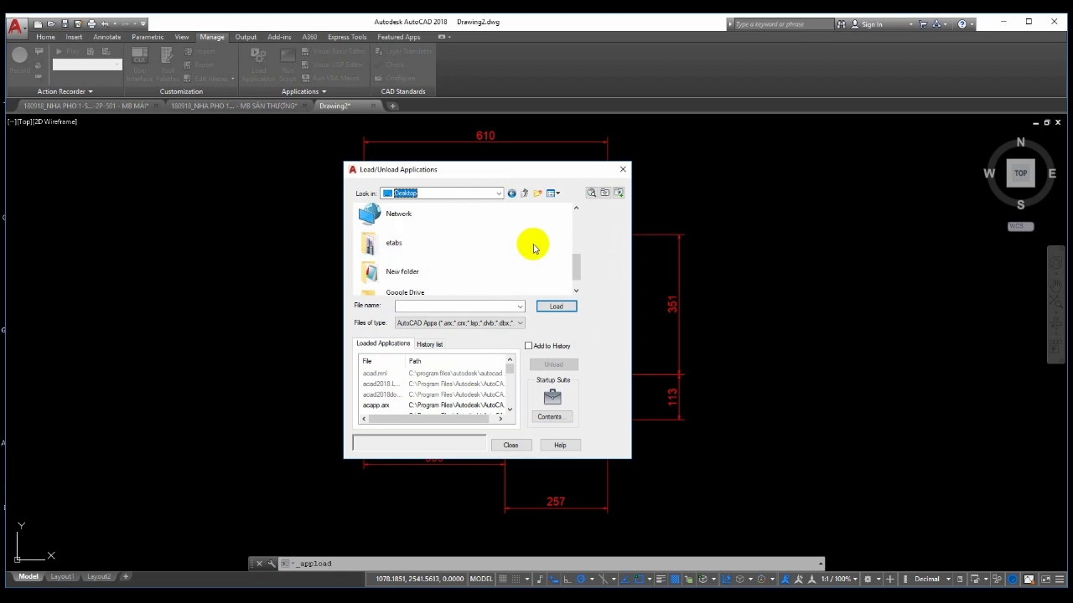
pyautogui.click(425, 273)
pyautogui.doubleClick(425, 273)
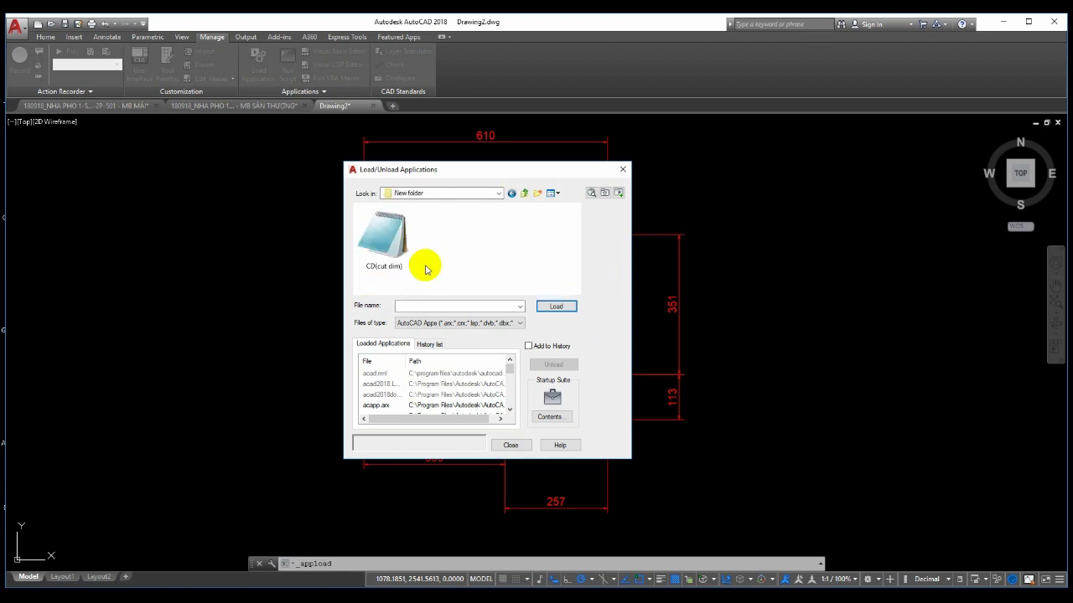
pyautogui.click(389, 243)
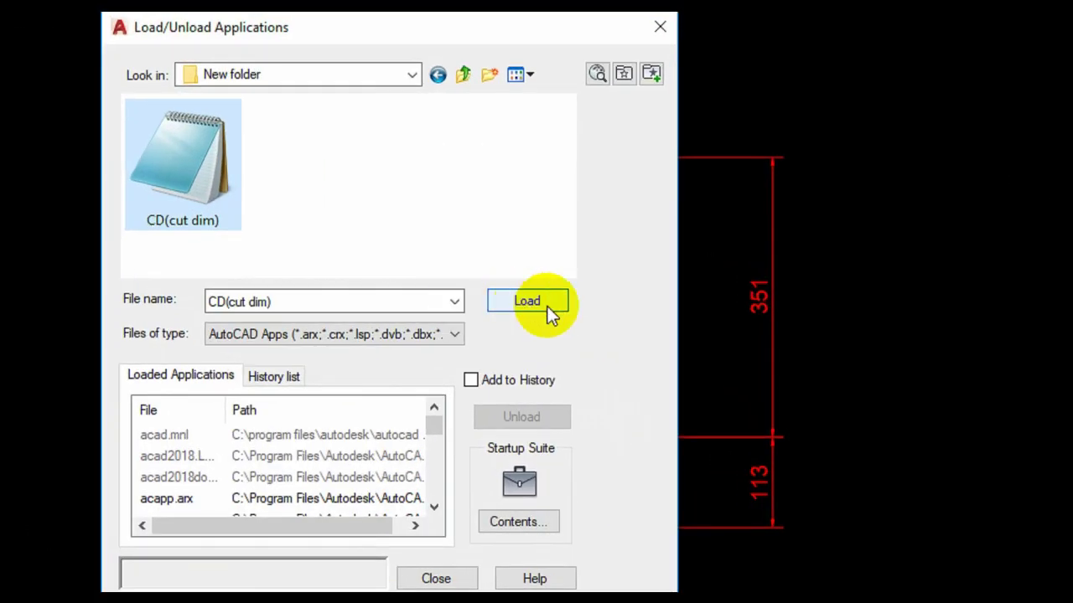
# Load CD(cut dim).lsp, accepting the security warning with Always Load
pyautogui.click(558, 302)
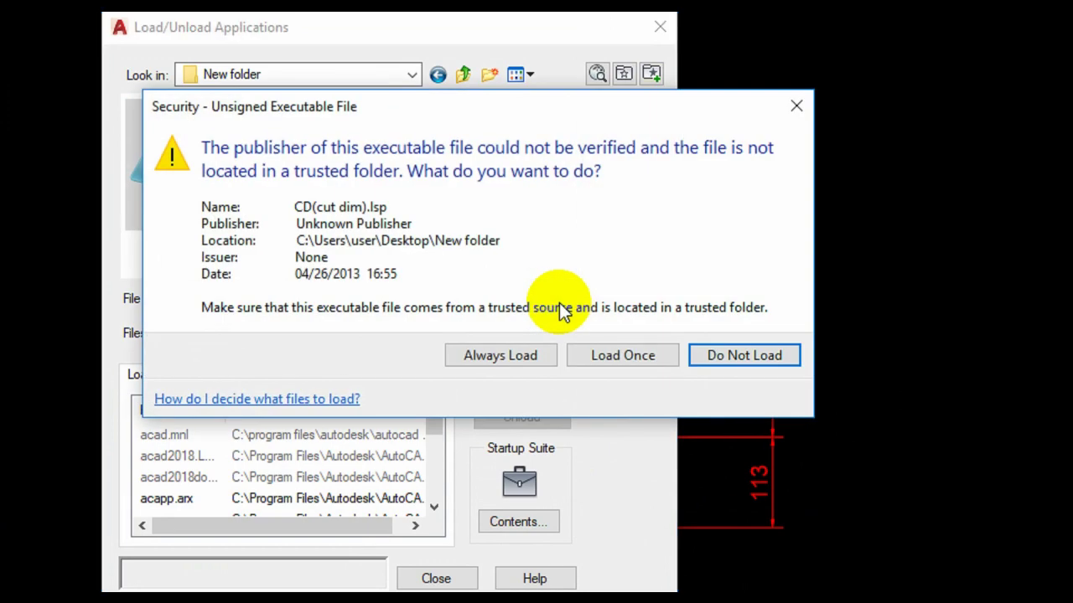
pyautogui.click(541, 360)
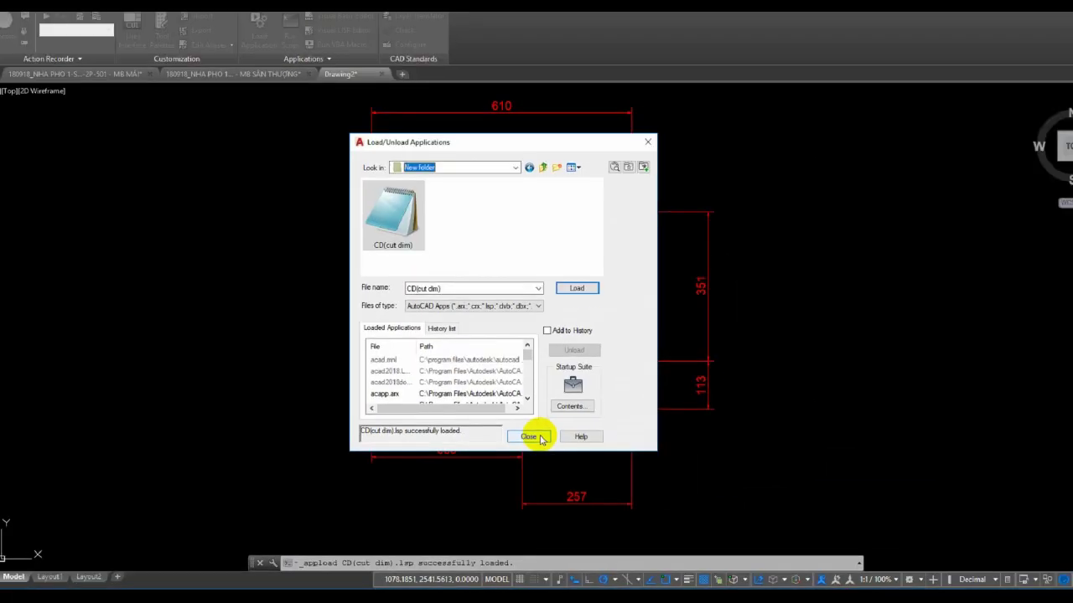
pyautogui.click(794, 312)
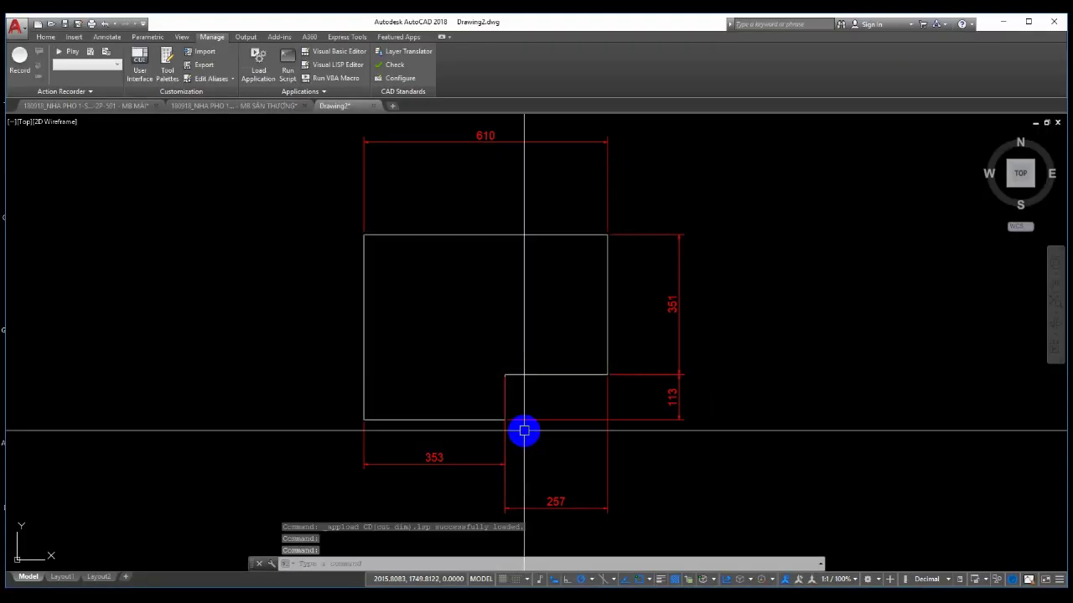
pyautogui.moveTo(526, 379); pyautogui.dragTo(528, 350, button='middle')
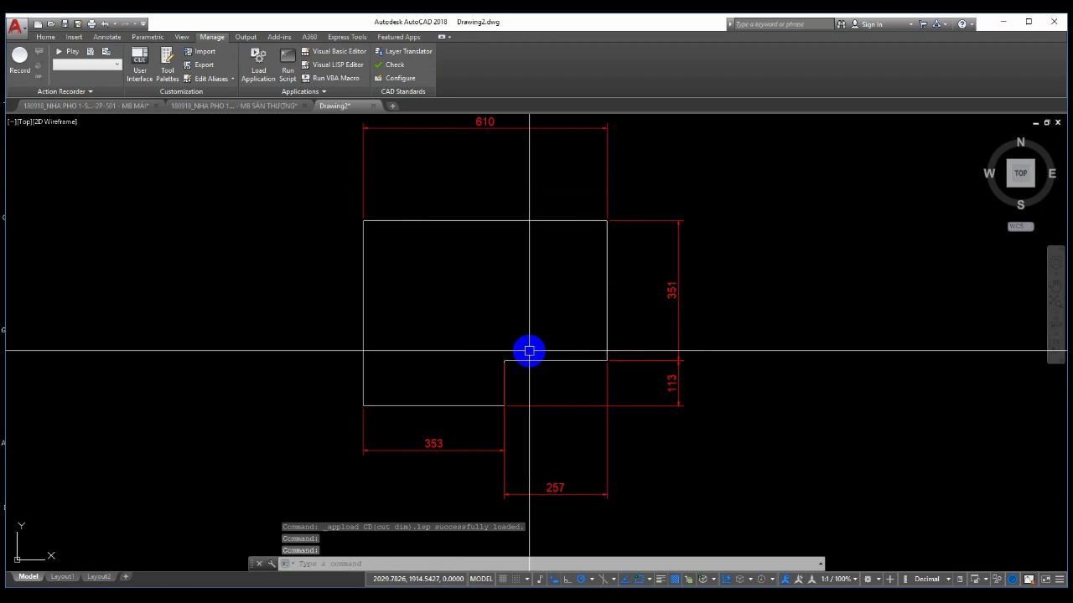
pyautogui.moveTo(260, 599)
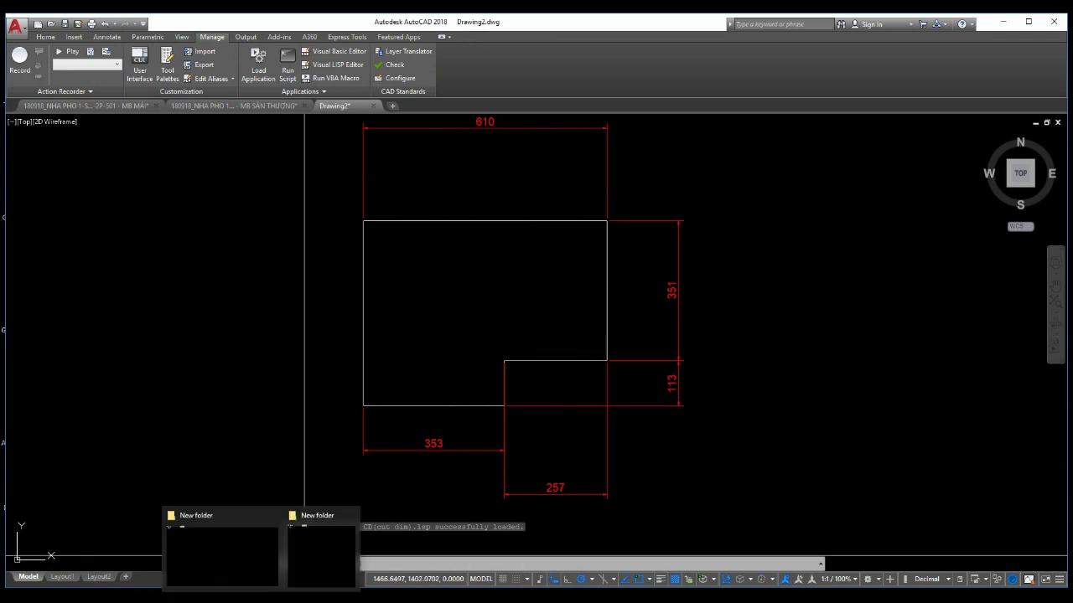
# Check the CD(cut dim) code in Notepad for the C:CD command name, then close Notepad and the folder
pyautogui.click(345, 563)
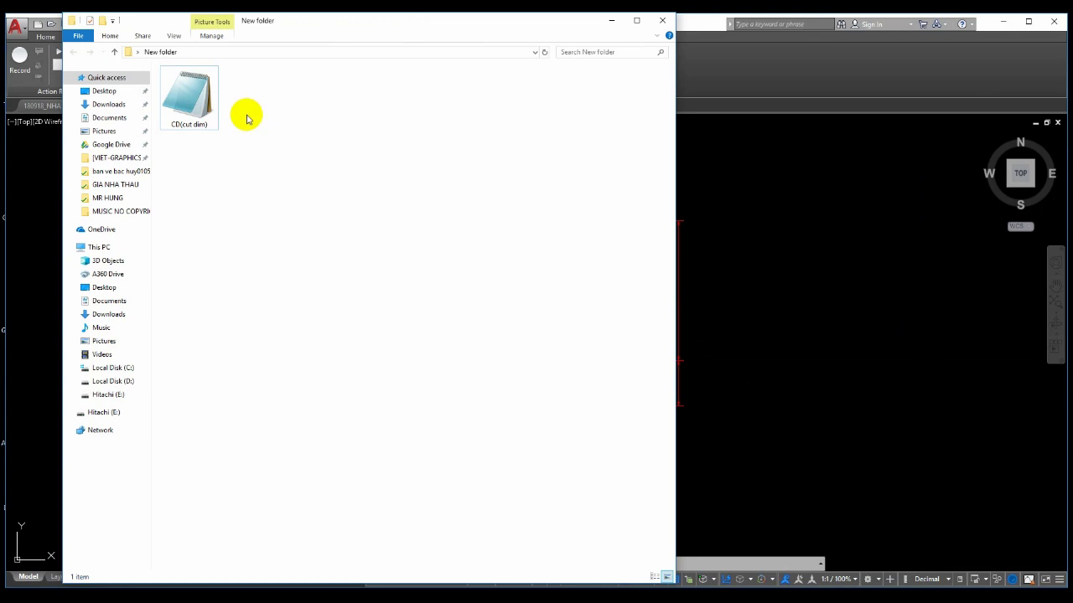
pyautogui.doubleClick(200, 110)
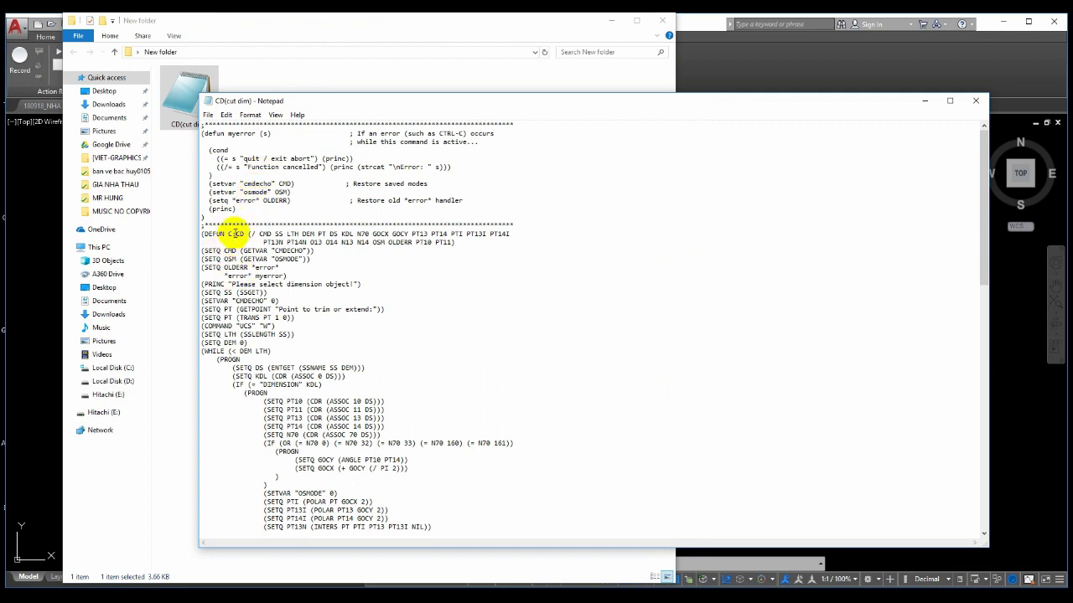
pyautogui.doubleClick(239, 234)
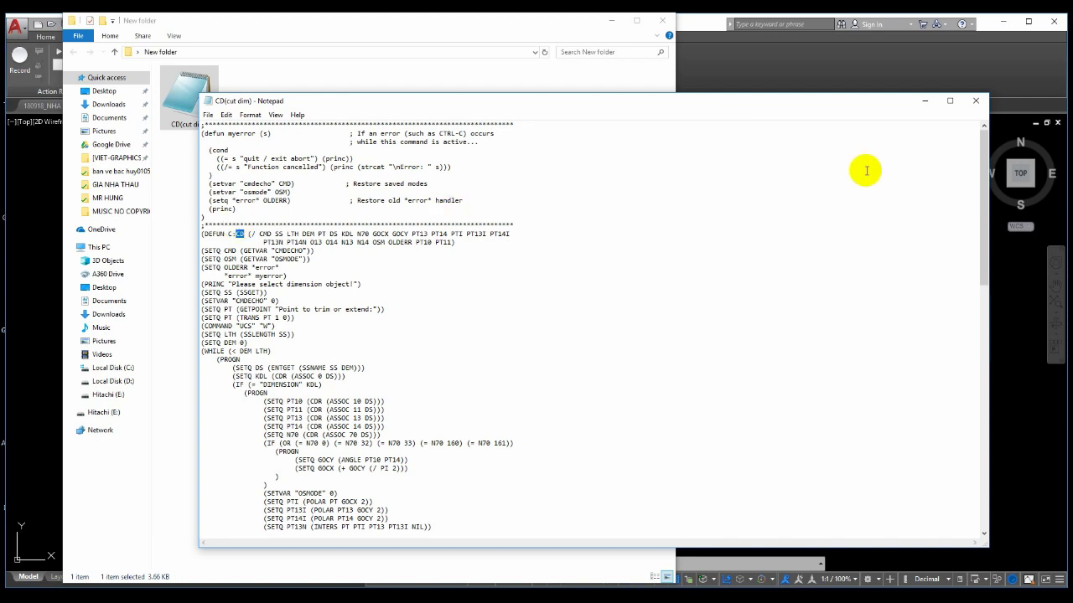
pyautogui.click(974, 104)
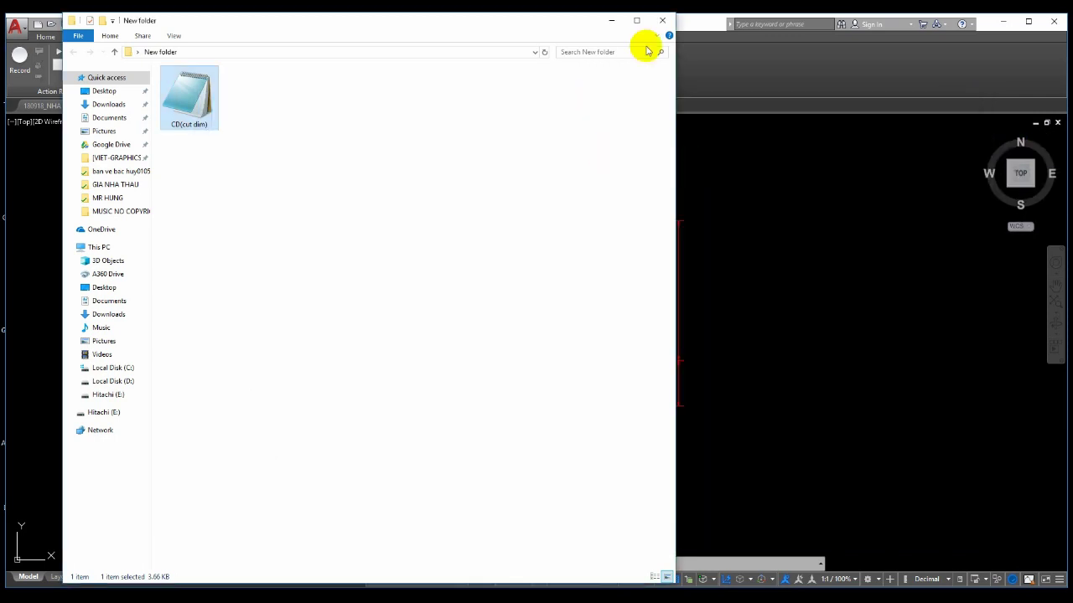
pyautogui.click(662, 20)
# Start the CD routine and crossing-select the 351 and 113 dimensions
pyautogui.moveTo(559, 318)
pyautogui.mouseDown(button='middle')
pyautogui.moveTo(550, 272)
pyautogui.moveTo(534, 317)
pyautogui.mouseUp(button='middle')
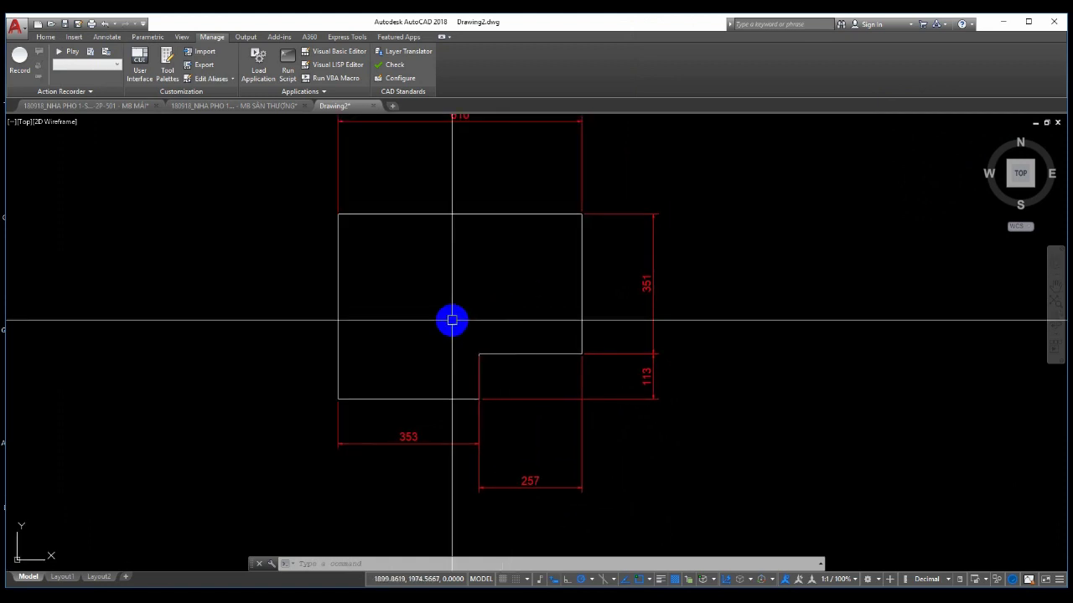
pyautogui.write('CD')
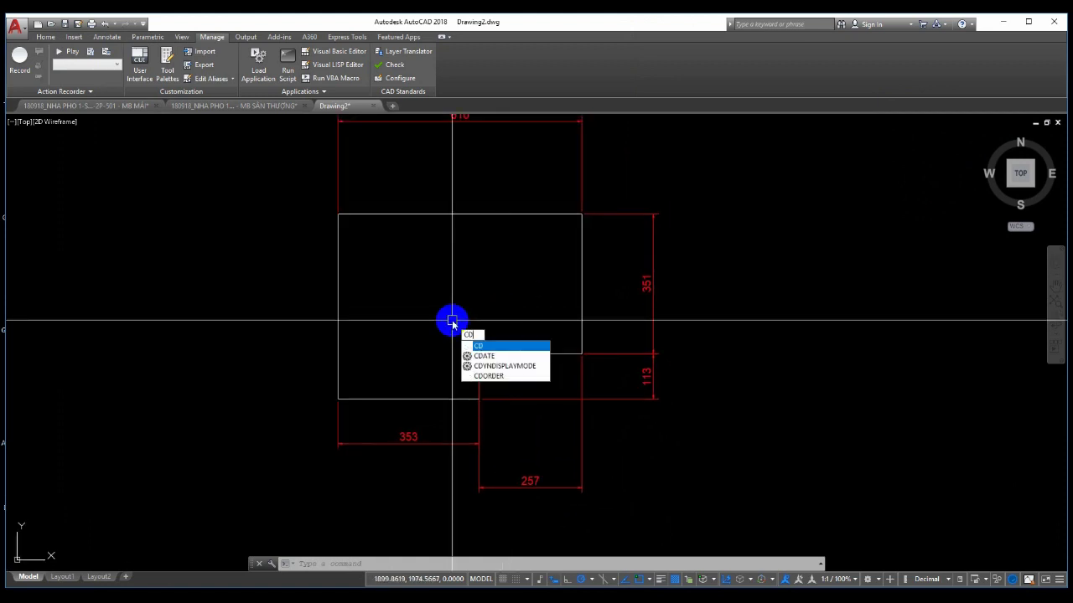
pyautogui.click(488, 345)
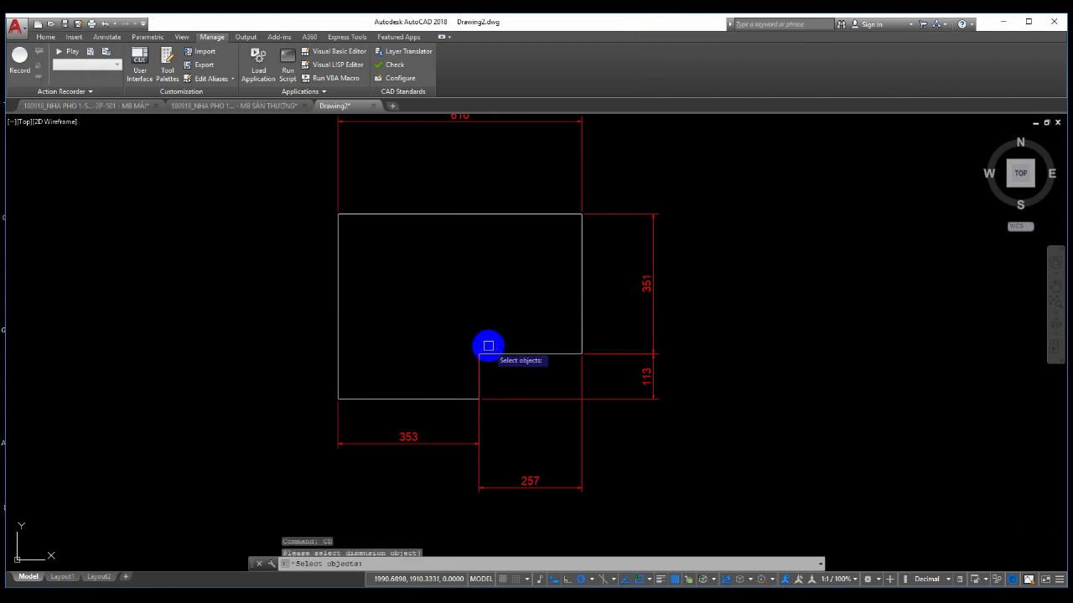
pyautogui.click(705, 434)
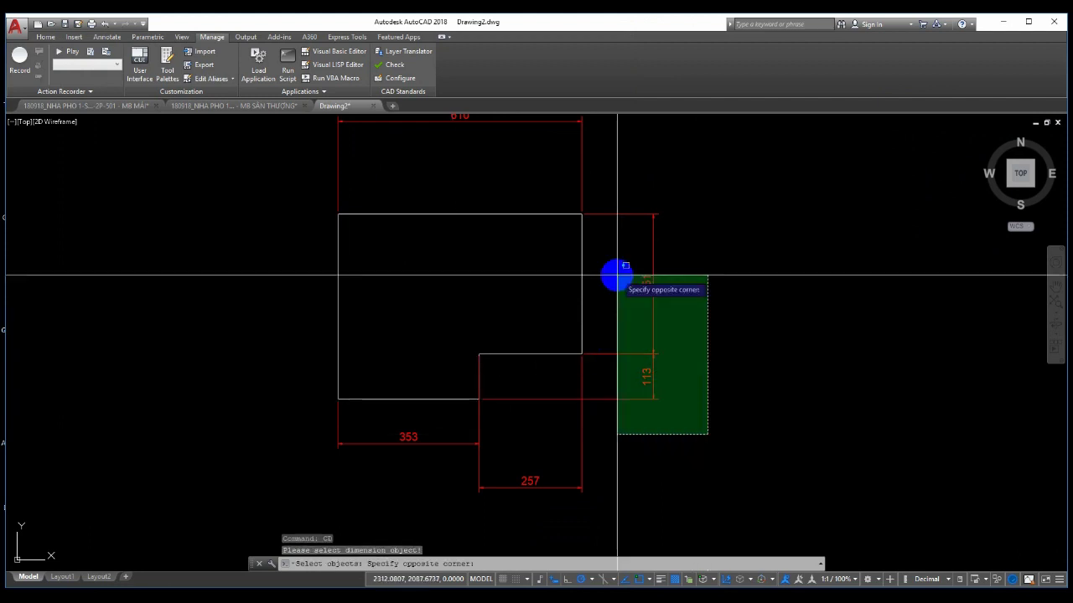
pyautogui.click(617, 275)
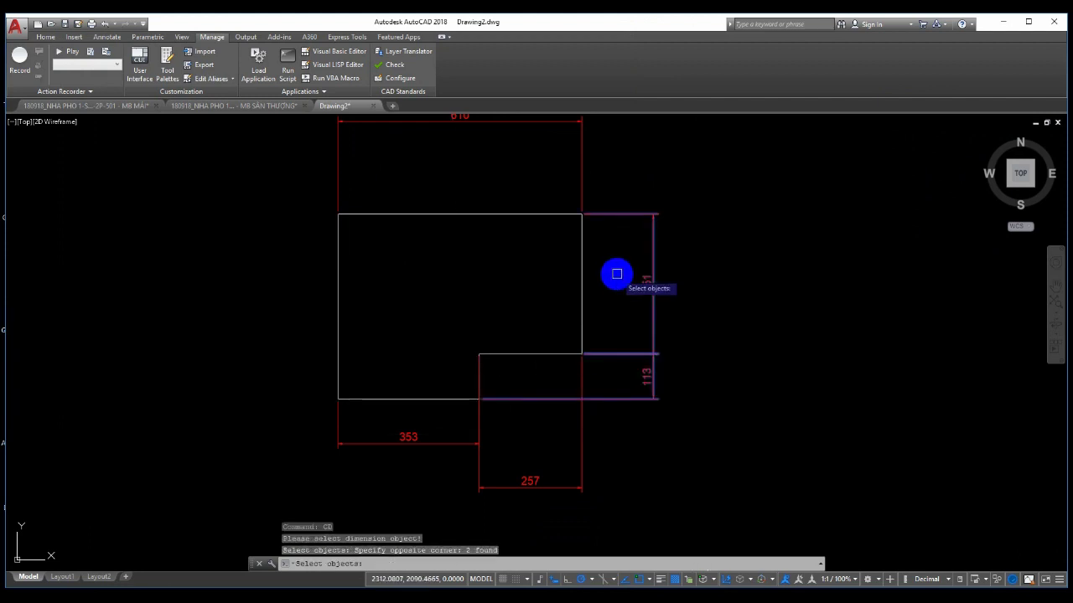
pyautogui.press('Return')
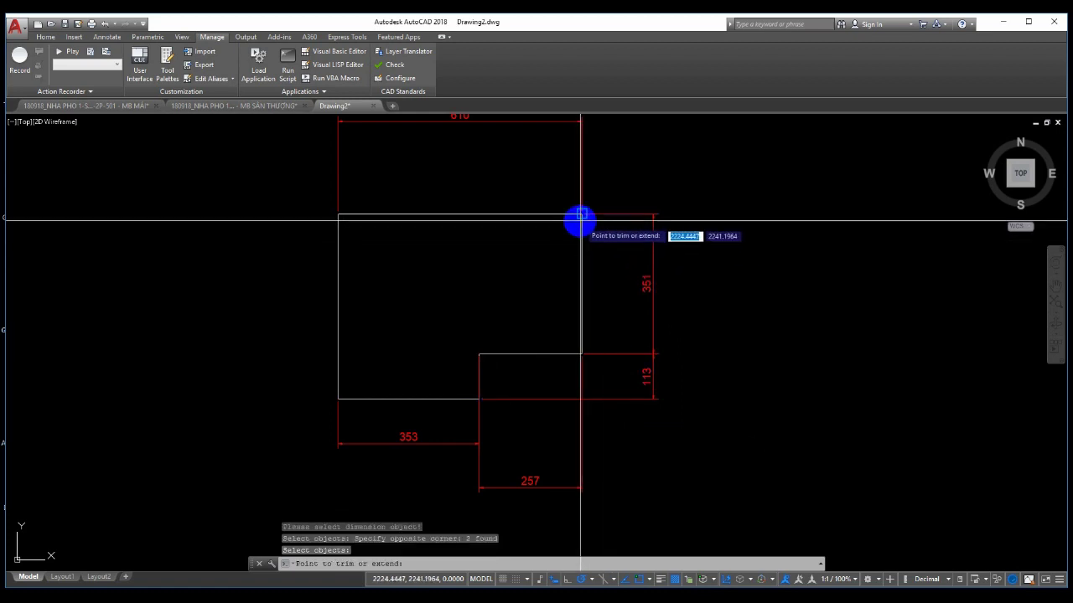
# Pick the trim point beside the stepped outline so those extension lines stop short
pyautogui.scroll(5, 619, 215)
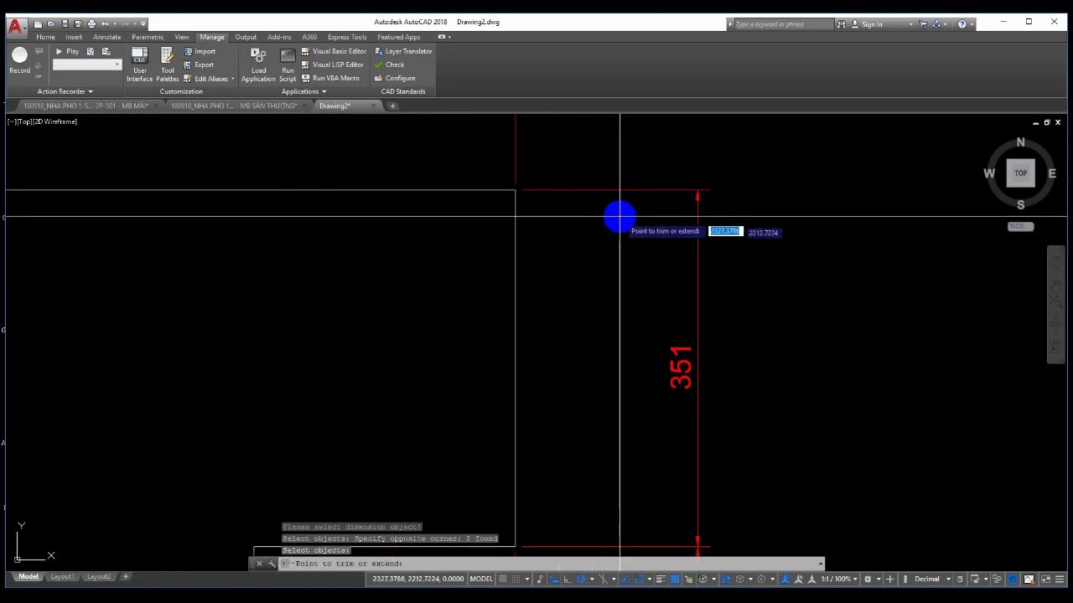
pyautogui.scroll(-5, 618, 190)
pyautogui.click(618, 191)
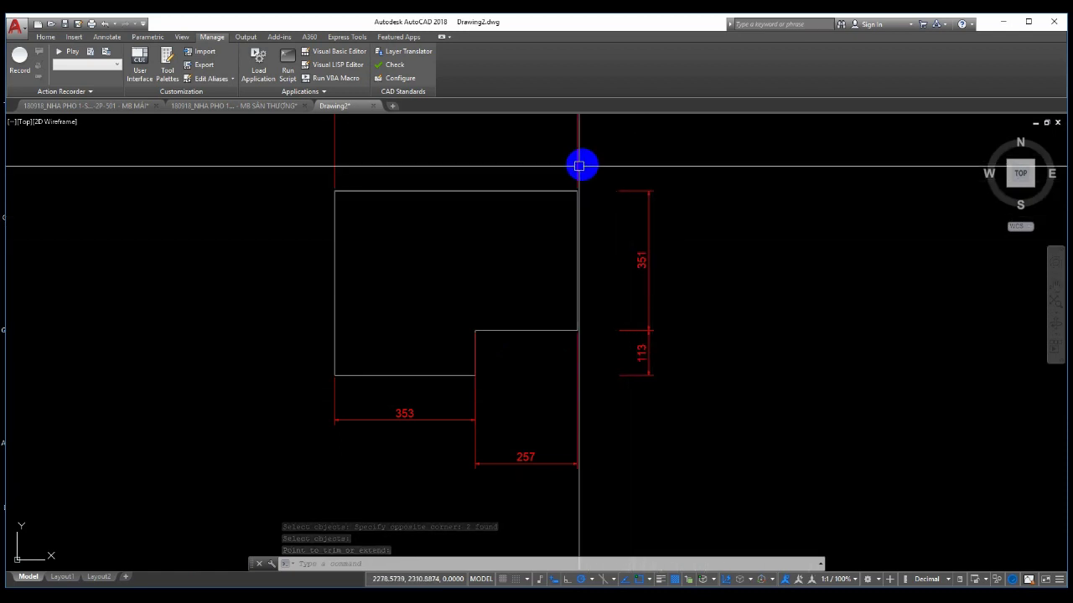
pyautogui.scroll(4, 606, 201)
pyautogui.scroll(-2, 615, 196)
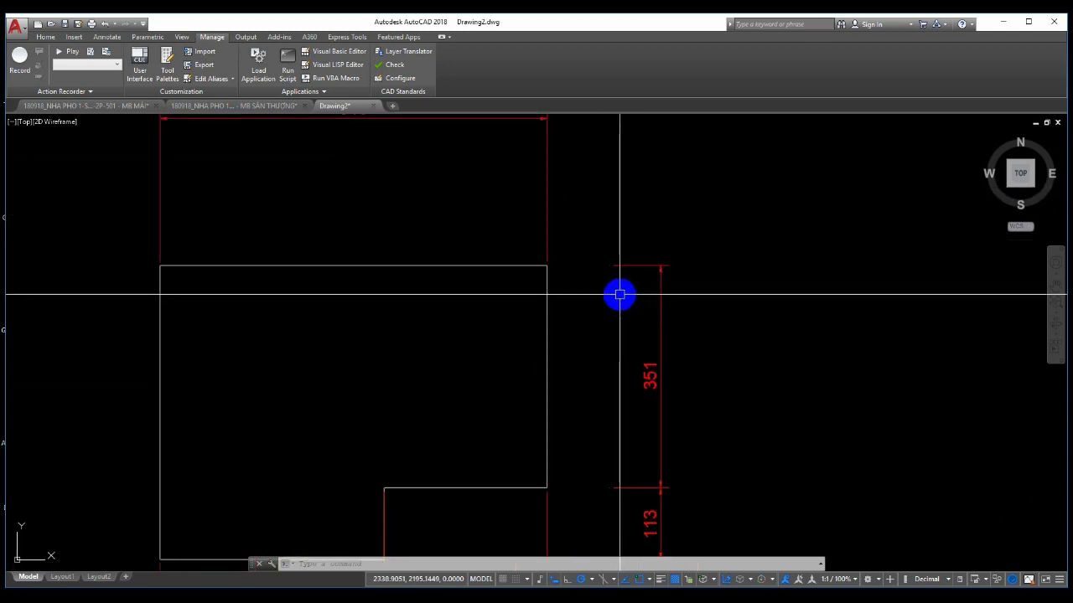
pyautogui.moveTo(598, 282)
pyautogui.mouseDown(button='middle')
pyautogui.moveTo(618, 240)
pyautogui.moveTo(634, 249)
pyautogui.moveTo(634, 285)
pyautogui.mouseUp(button='middle')
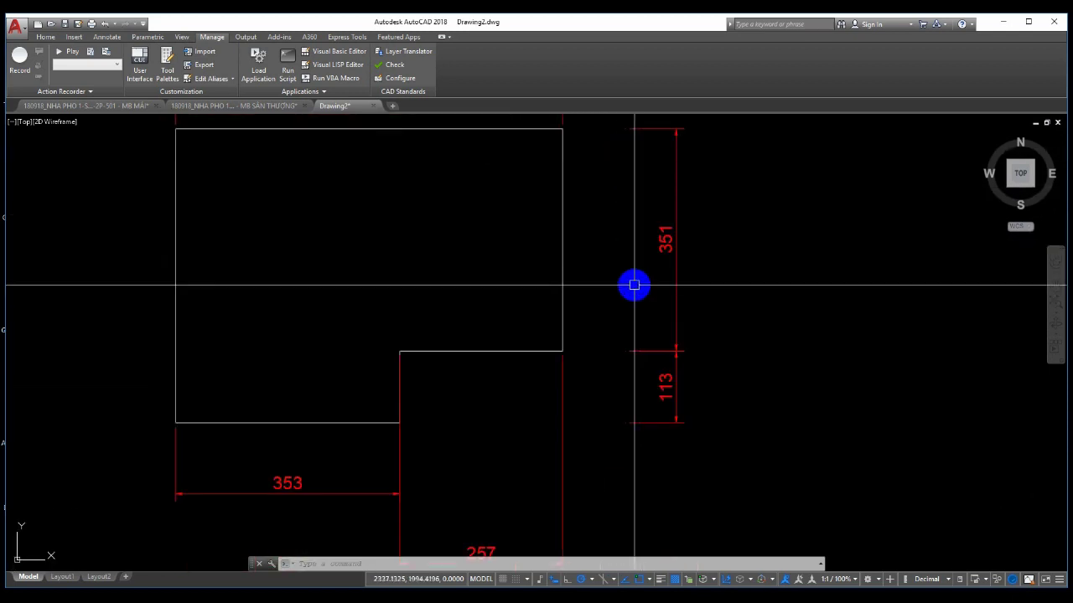
pyautogui.moveTo(490, 492)
pyautogui.mouseDown(button='middle')
pyautogui.moveTo(498, 402)
pyautogui.moveTo(570, 277)
pyautogui.mouseUp(button='middle')
pyautogui.scroll(-2, 570, 285)
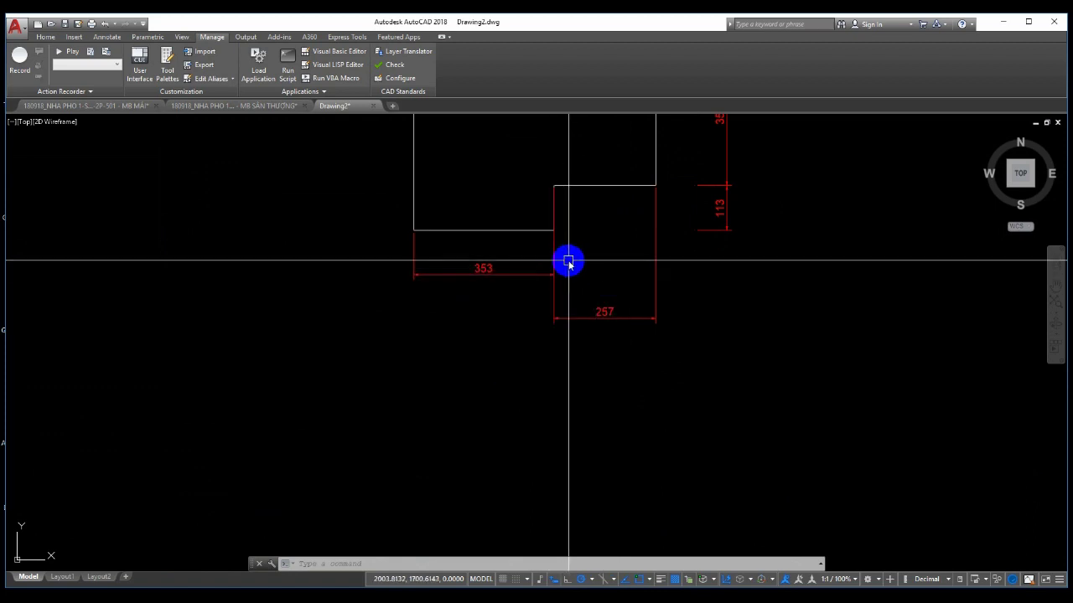
# Run CD on the 353 and 257 dimensions, trimming their extension lines just below the outline
pyautogui.write('cd')
pyautogui.press('Return')
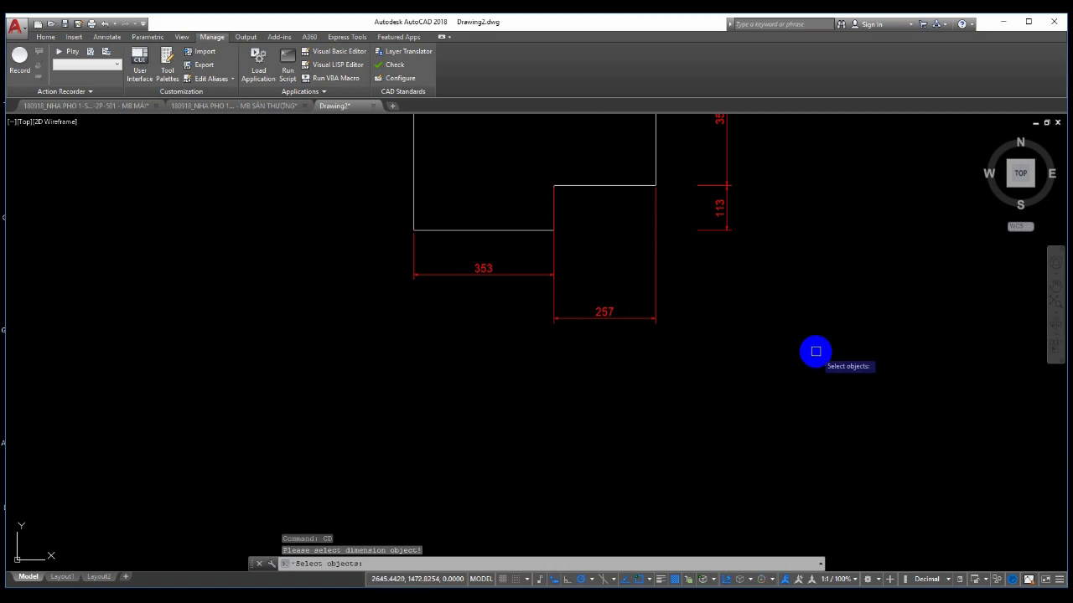
pyautogui.click(816, 351)
pyautogui.click(512, 249)
pyautogui.press('Return')
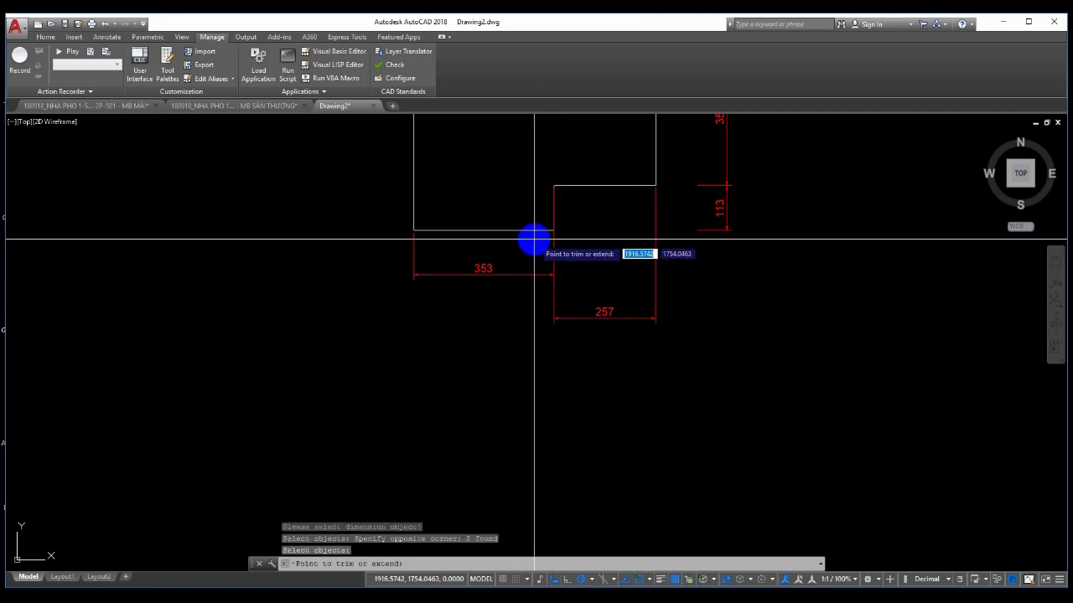
pyautogui.click(534, 240)
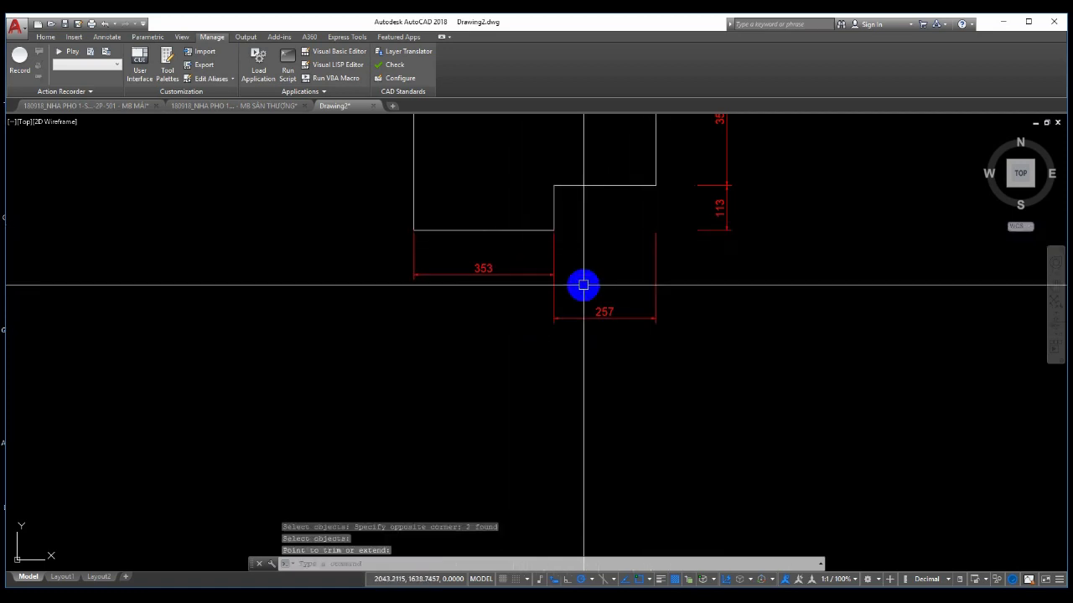
pyautogui.scroll(-2, 584, 285)
pyautogui.moveTo(592, 266)
pyautogui.mouseDown(button='middle')
pyautogui.moveTo(551, 319)
pyautogui.moveTo(610, 304)
pyautogui.moveTo(438, 297)
pyautogui.moveTo(499, 309)
pyautogui.mouseUp(button='middle')
pyautogui.scroll(2, 438, 297)
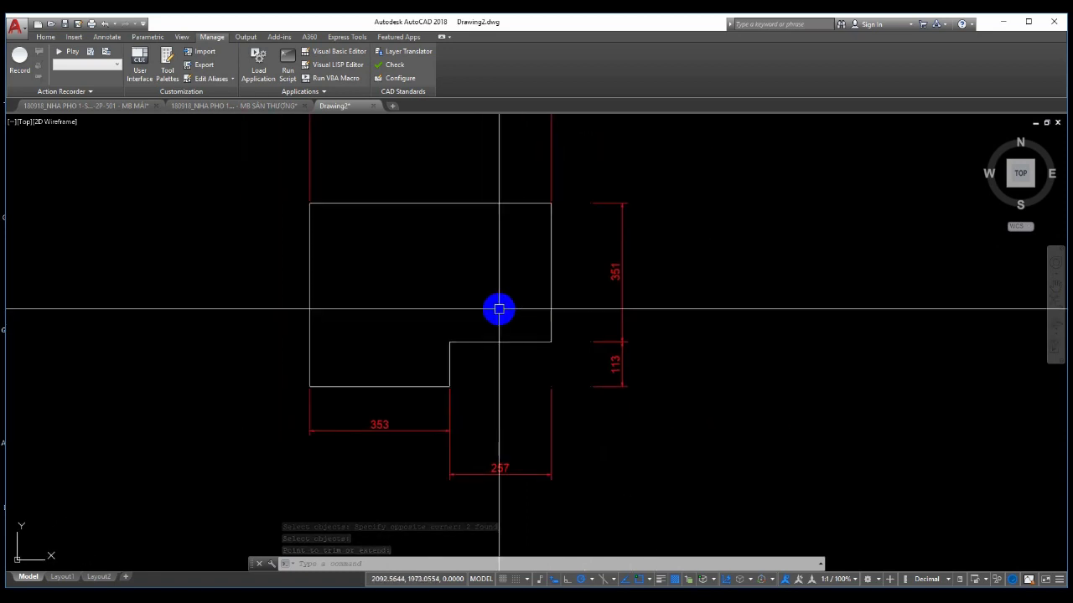
pyautogui.scroll(-2, 498, 318)
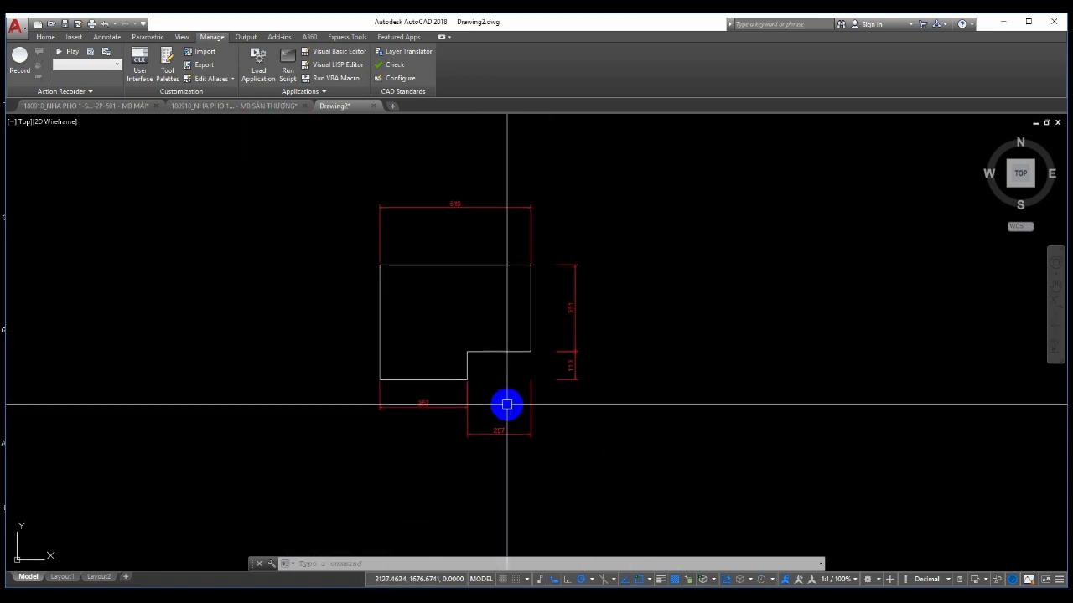
pyautogui.scroll(2, 484, 335)
pyautogui.moveTo(484, 335); pyautogui.dragTo(533, 291, button='middle')
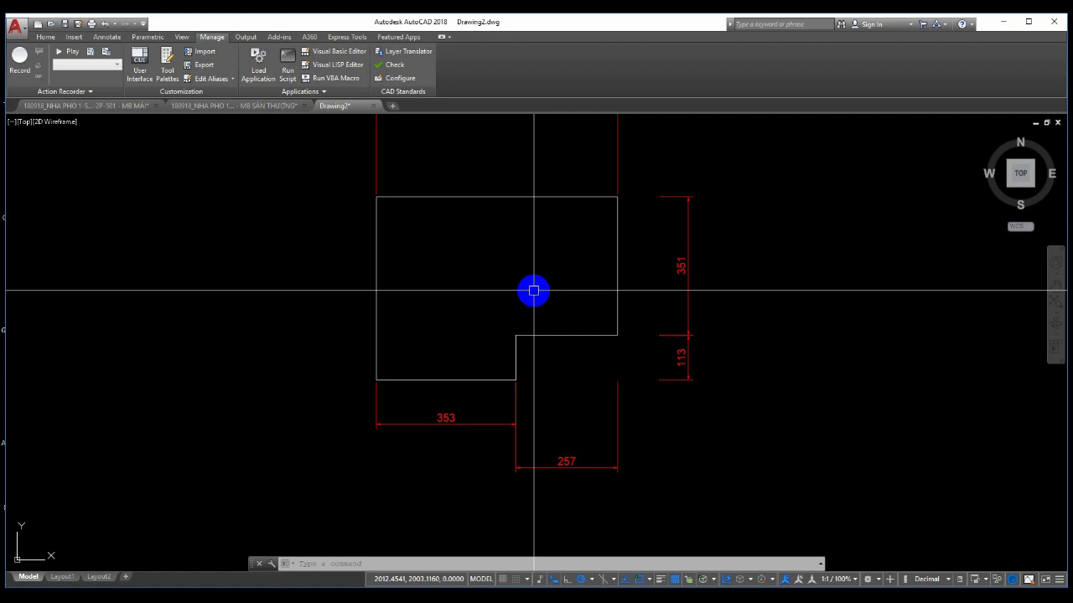
pyautogui.moveTo(534, 290); pyautogui.dragTo(548, 285, button='middle')
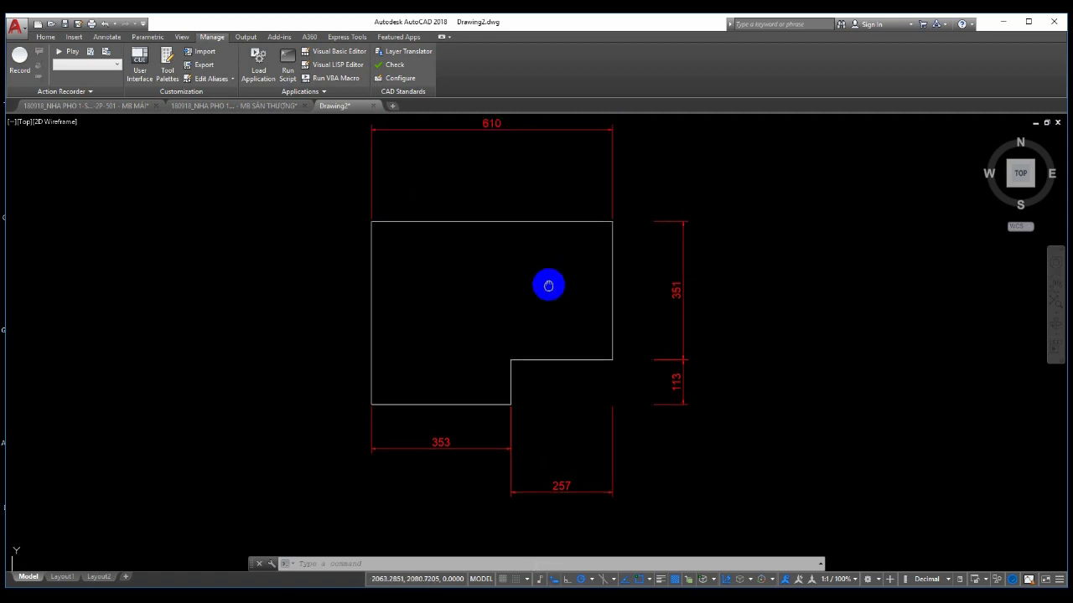